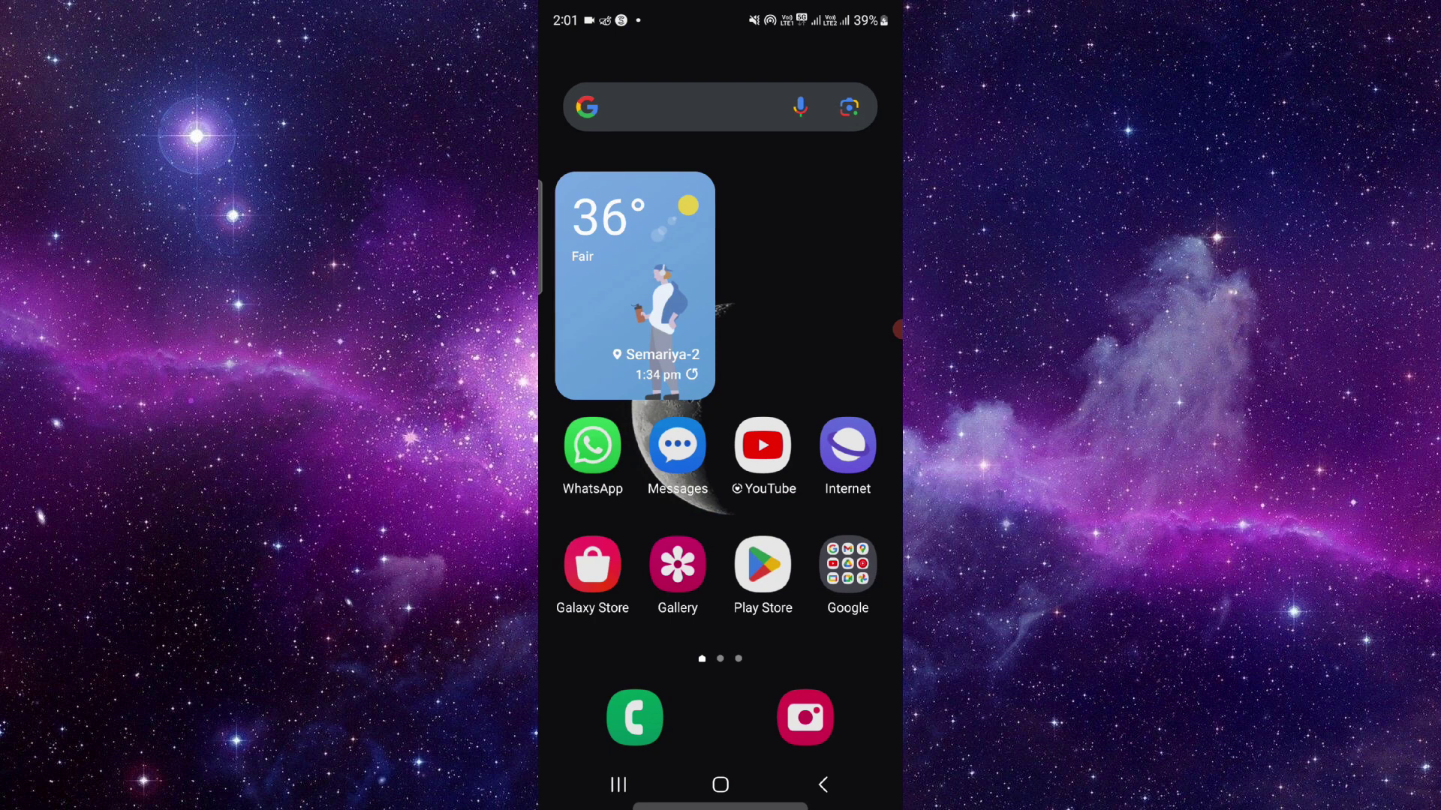
# Launch Shopify from the app drawer to reach the My Store dashboard
pyautogui.moveTo(720, 630); pyautogui.dragTo(720, 281)
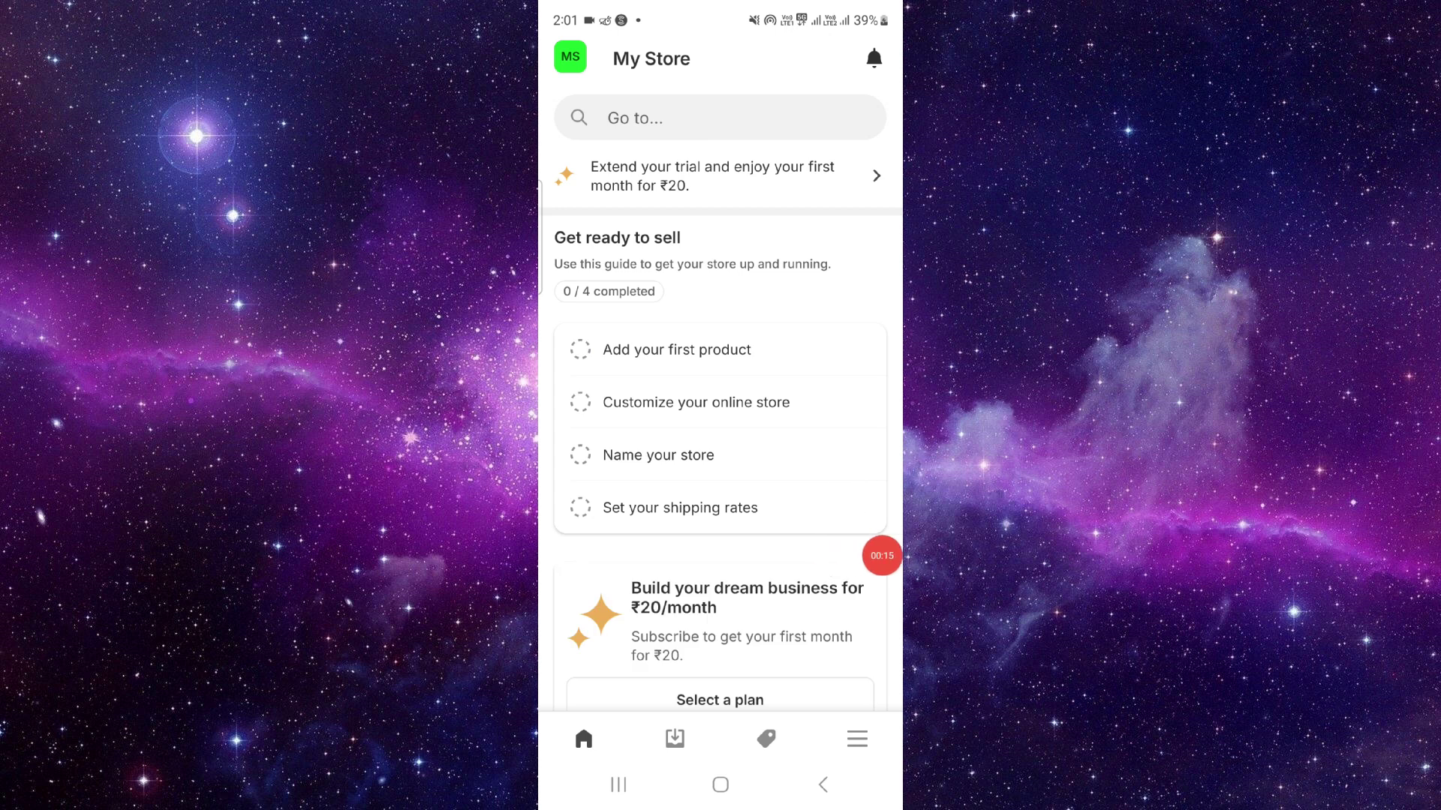
# Go to Settings from the fully expanded store navigation menu
pyautogui.click(857, 738)
pyautogui.moveTo(721, 507); pyautogui.dragTo(720, 169)
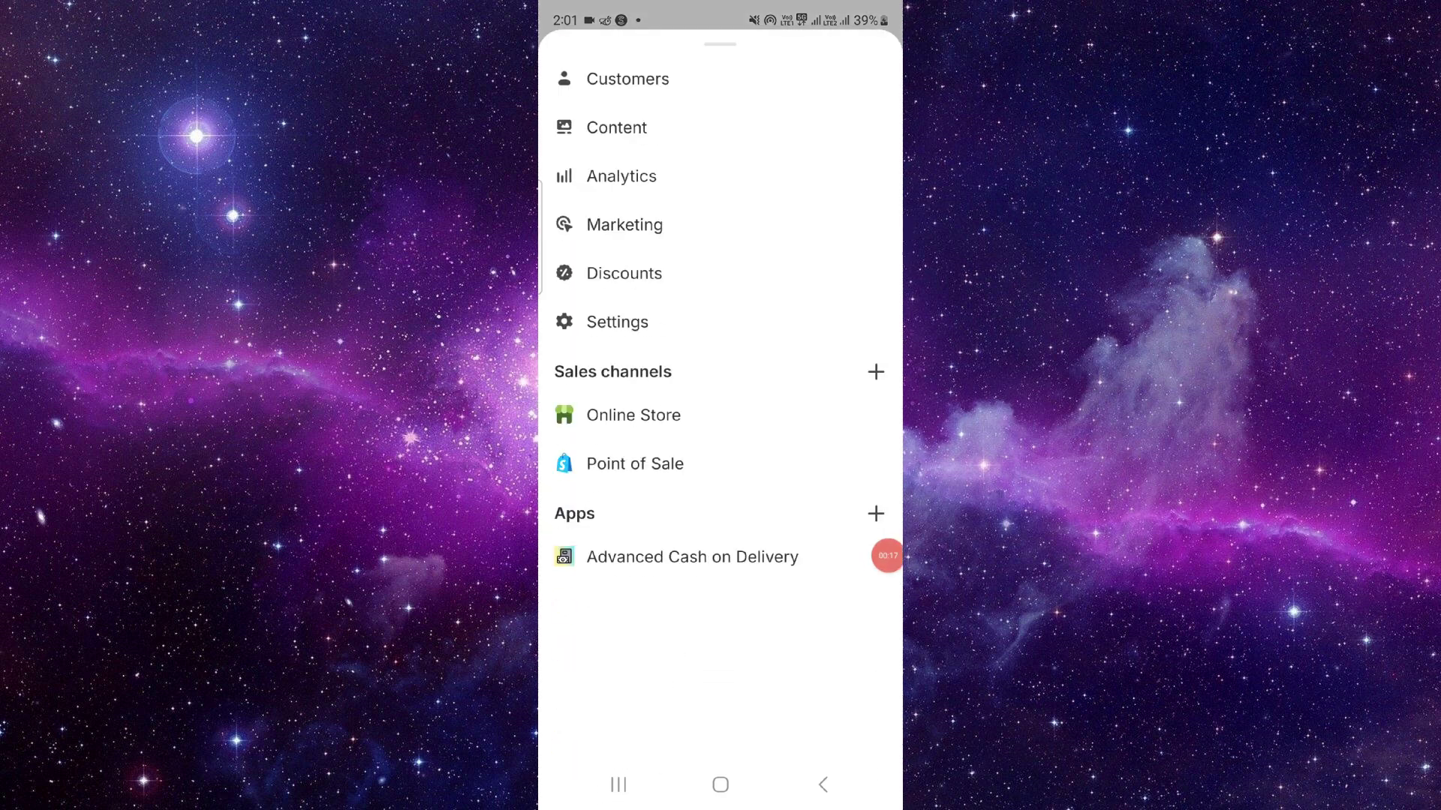
pyautogui.click(617, 322)
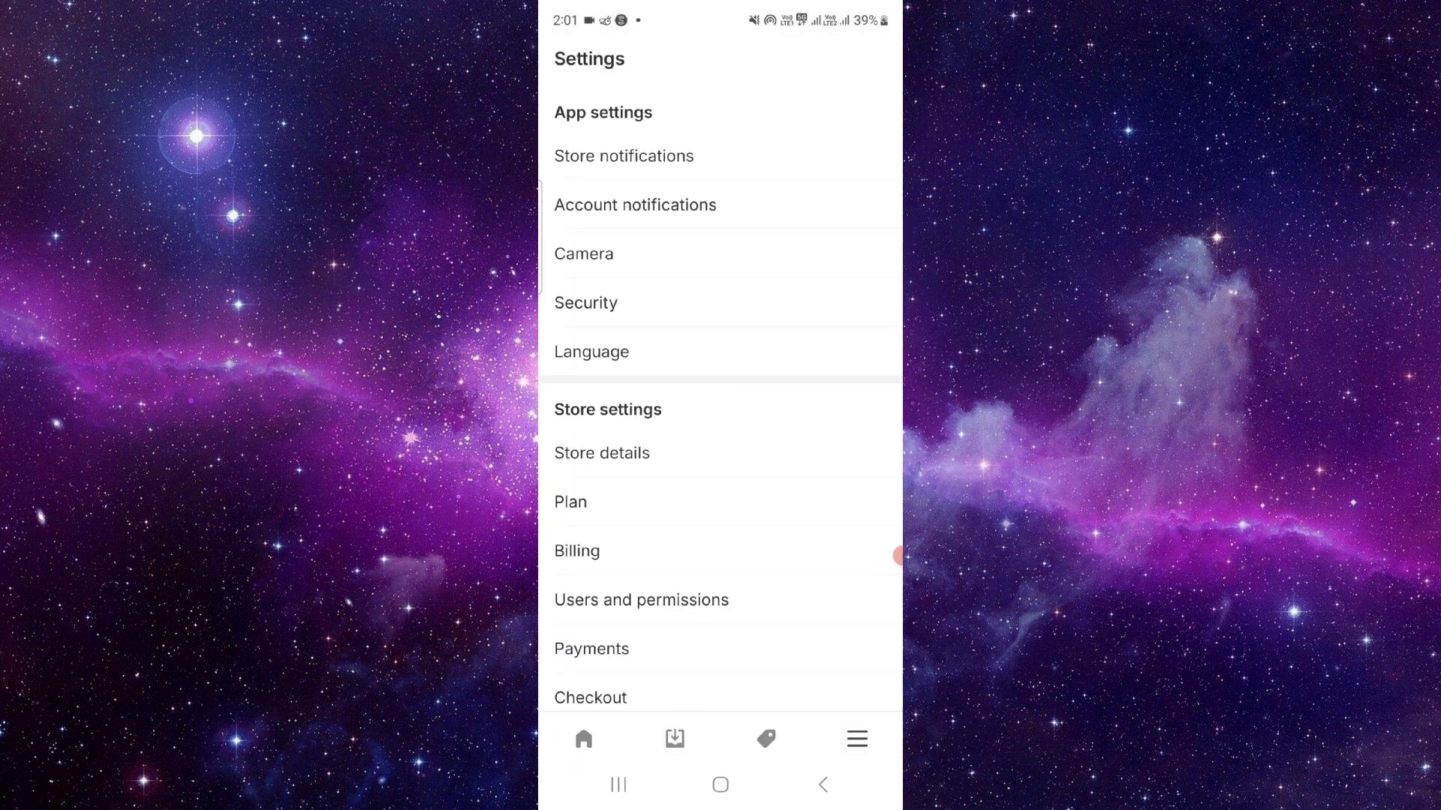
pyautogui.scroll(-5, 720, 451)
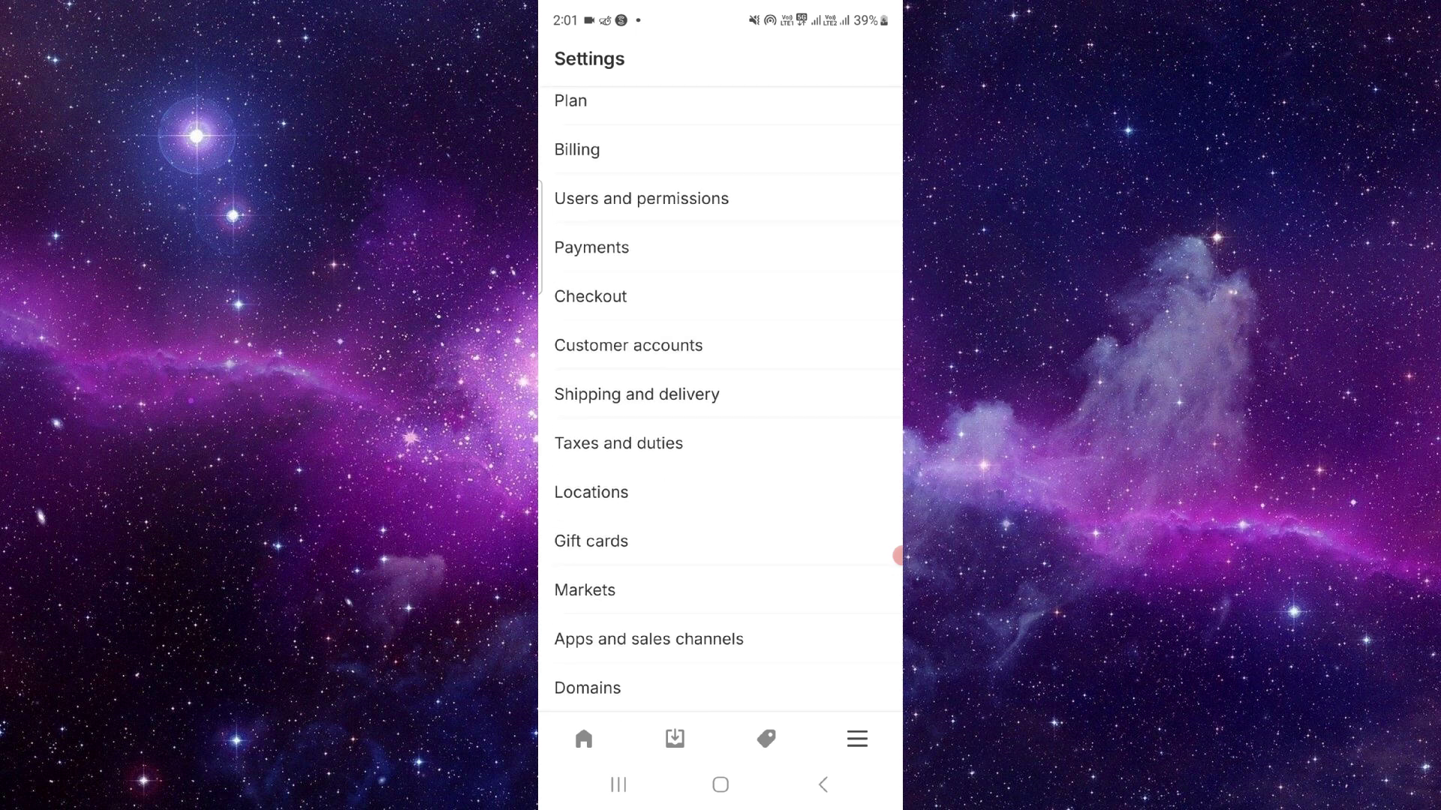
# Open Shipping and delivery and go toward the General rates profile
pyautogui.click(636, 394)
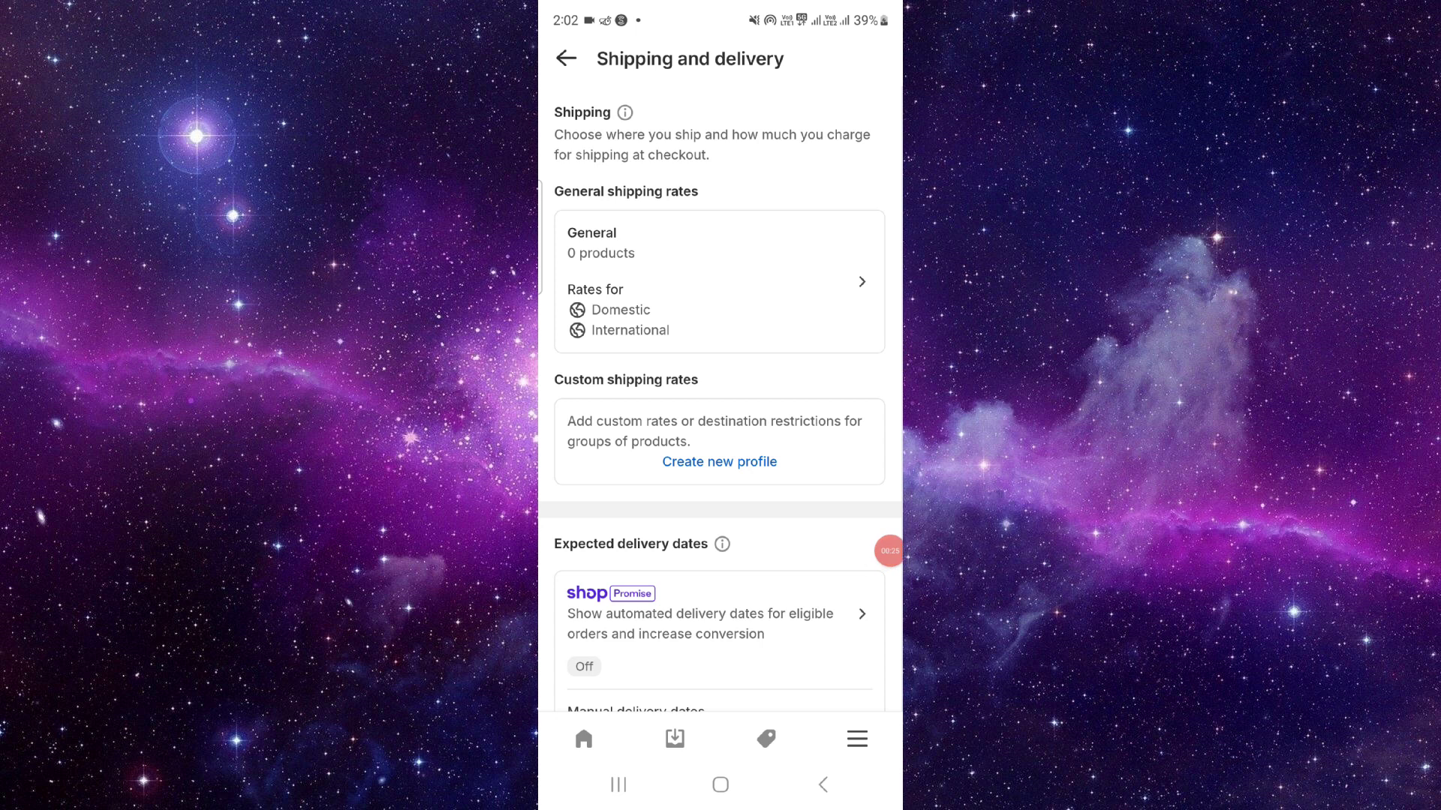
pyautogui.scroll(-2, 721, 405)
pyautogui.scroll(-2, 721, 406)
pyautogui.scroll(-1, 721, 406)
pyautogui.scroll(-2, 721, 405)
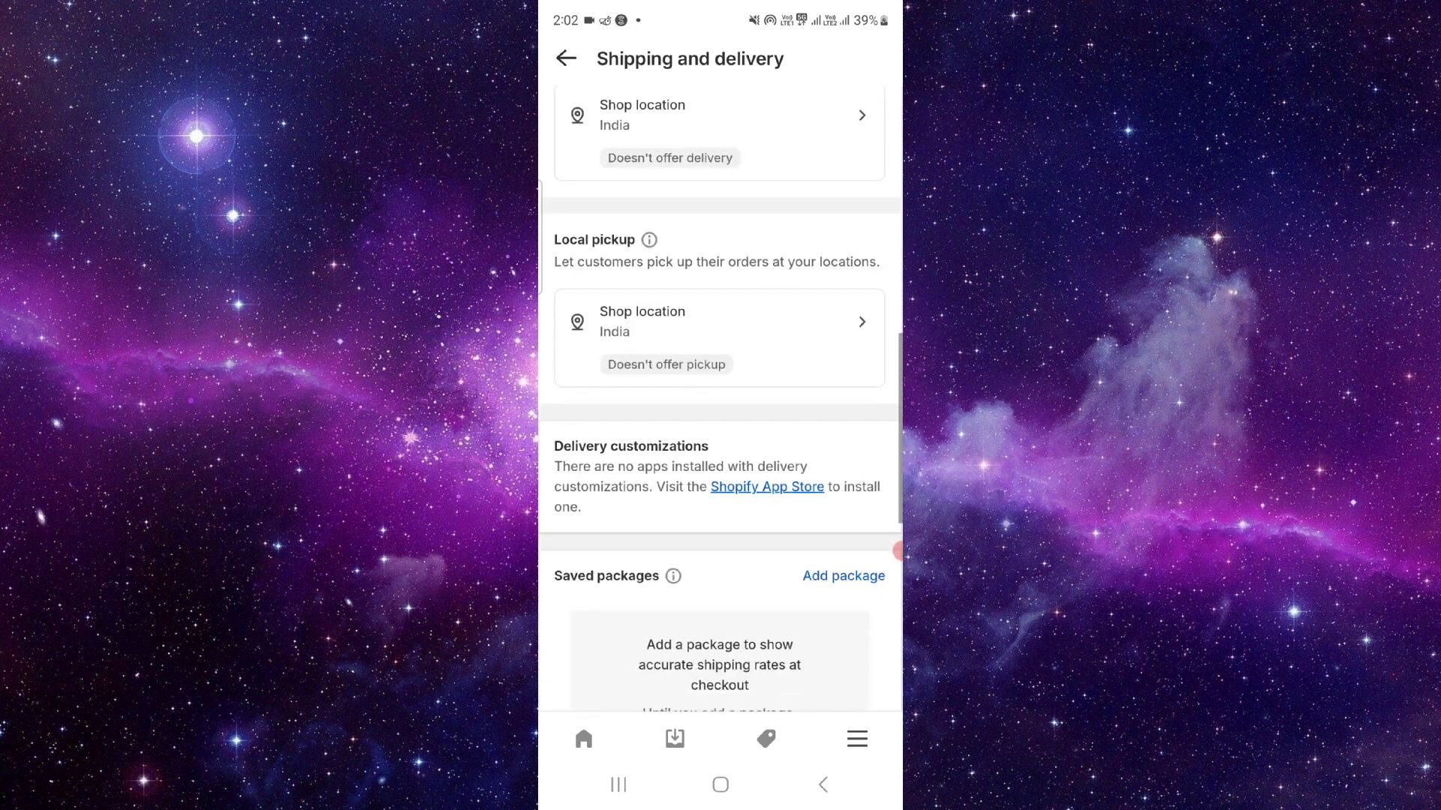
pyautogui.scroll(5, 721, 405)
pyautogui.moveTo(897, 552); pyautogui.dragTo(822, 384)
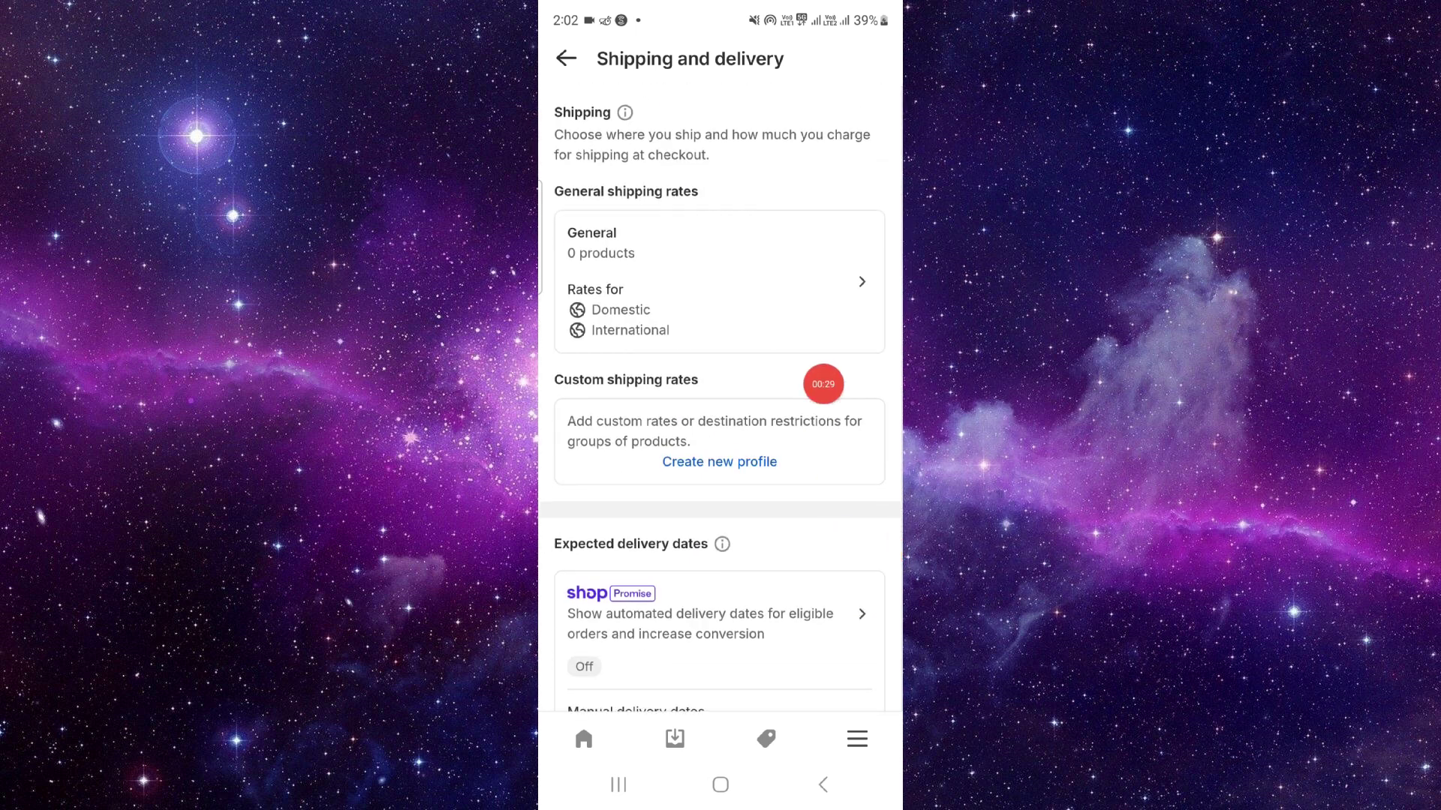
# Open the General profile, view International's markets, and start a new International rate
pyautogui.click(721, 281)
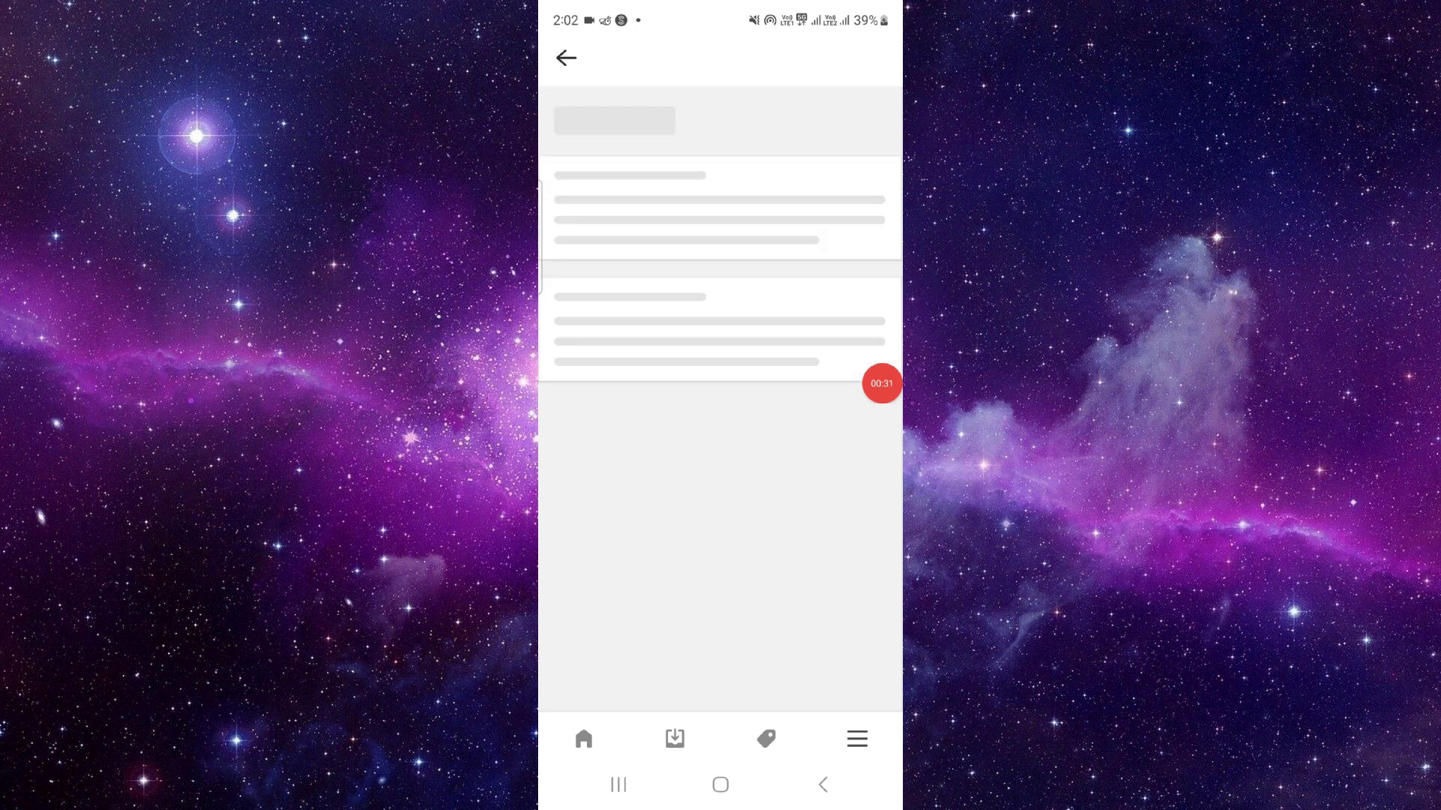
pyautogui.scroll(-3, 721, 399)
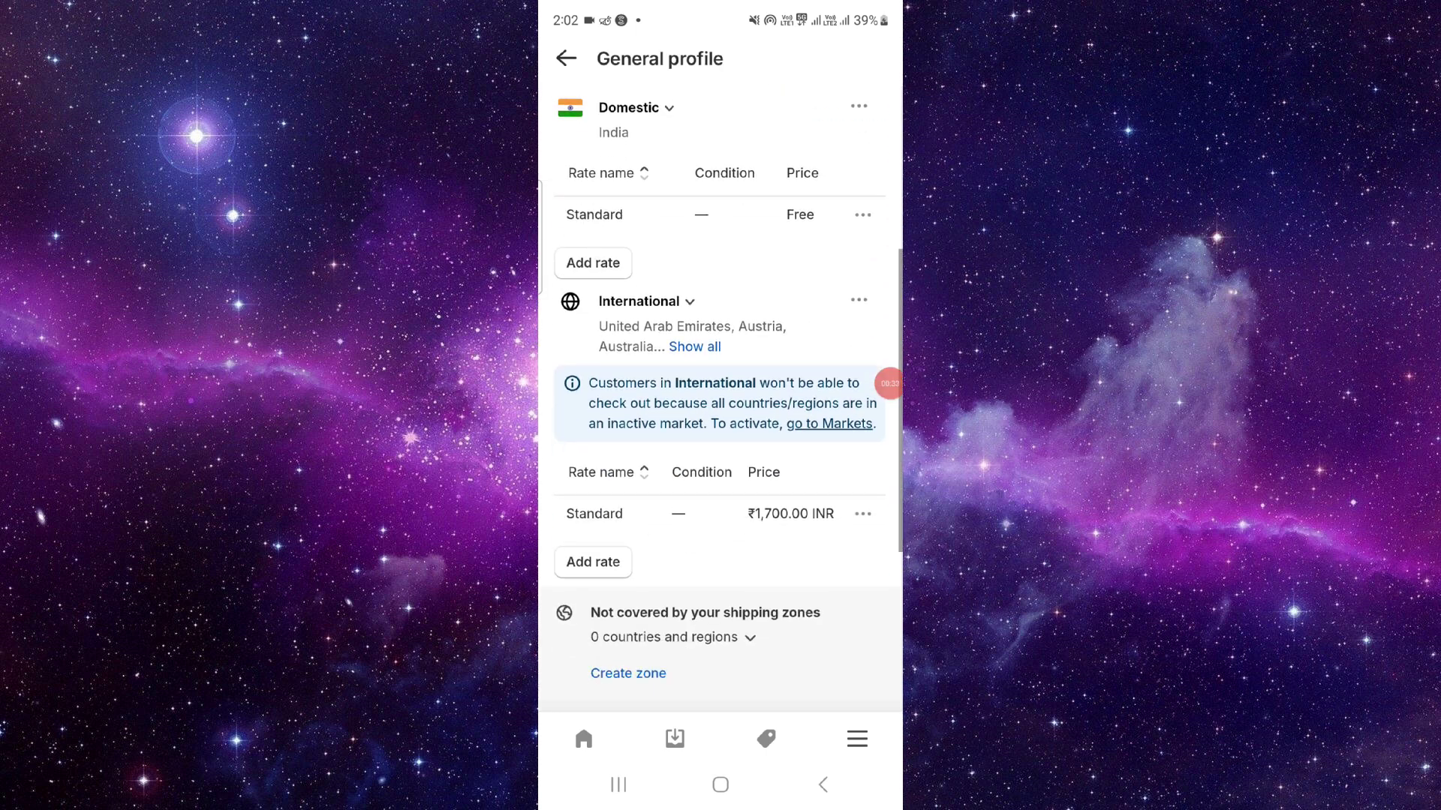
pyautogui.scroll(-1, 720, 400)
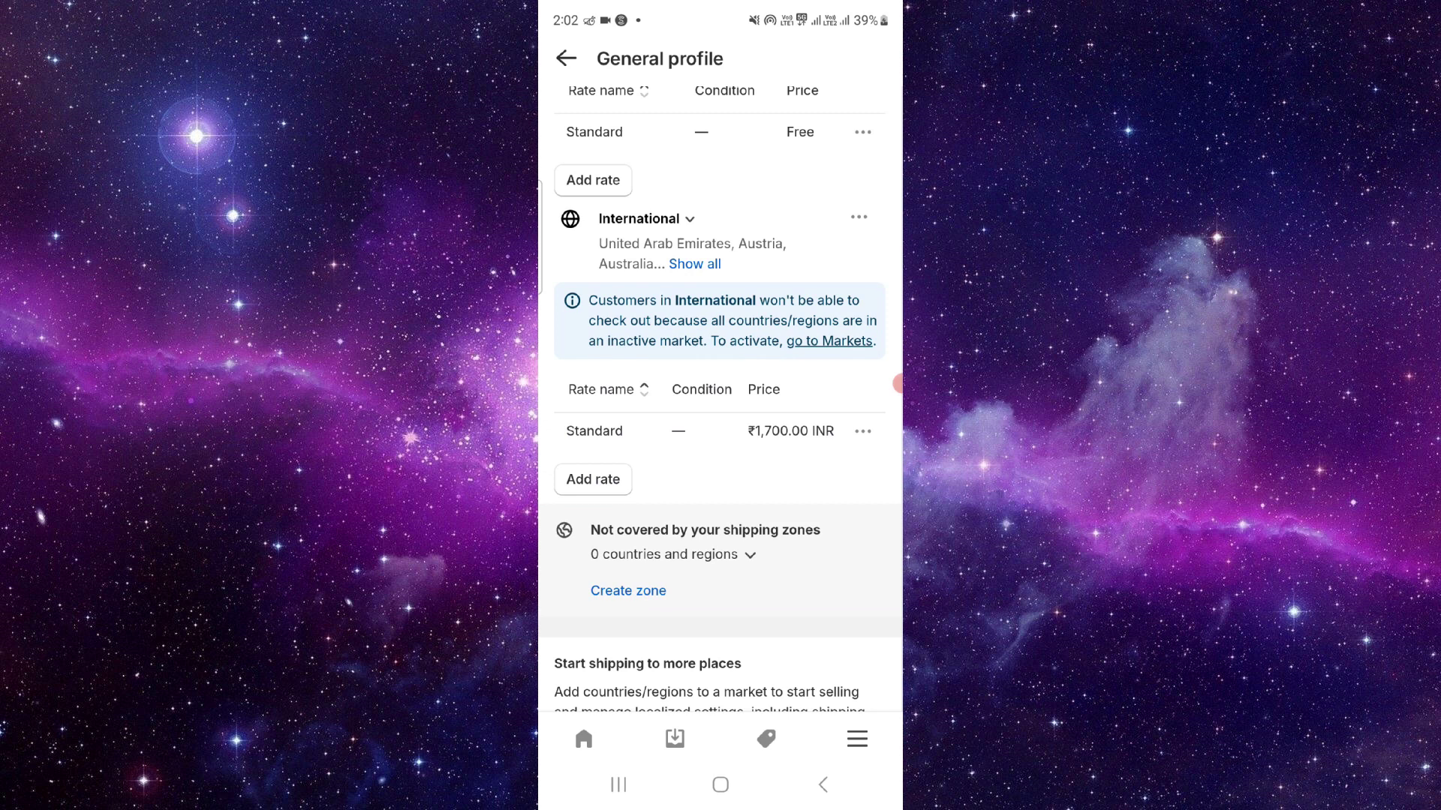
pyautogui.click(644, 219)
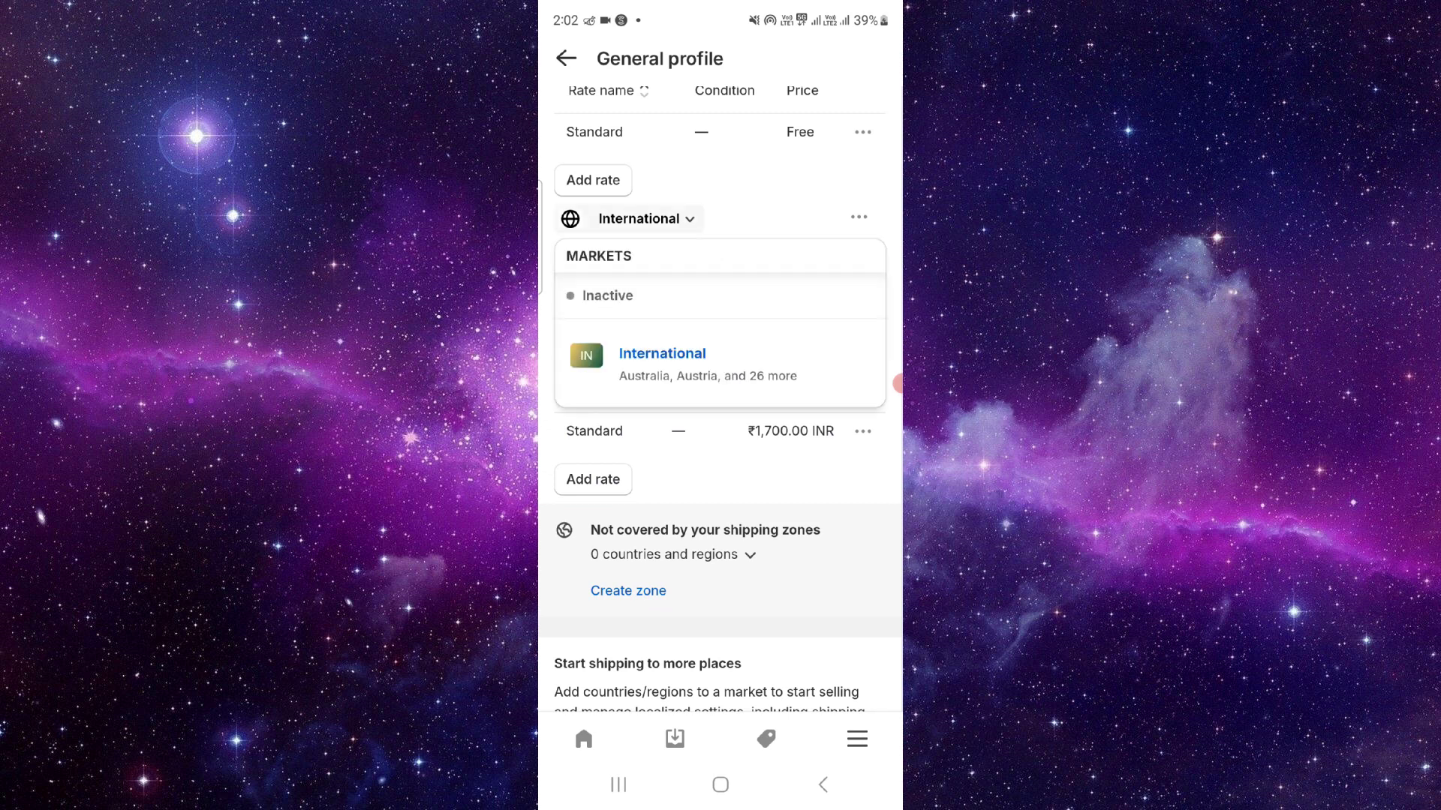
pyautogui.click(593, 478)
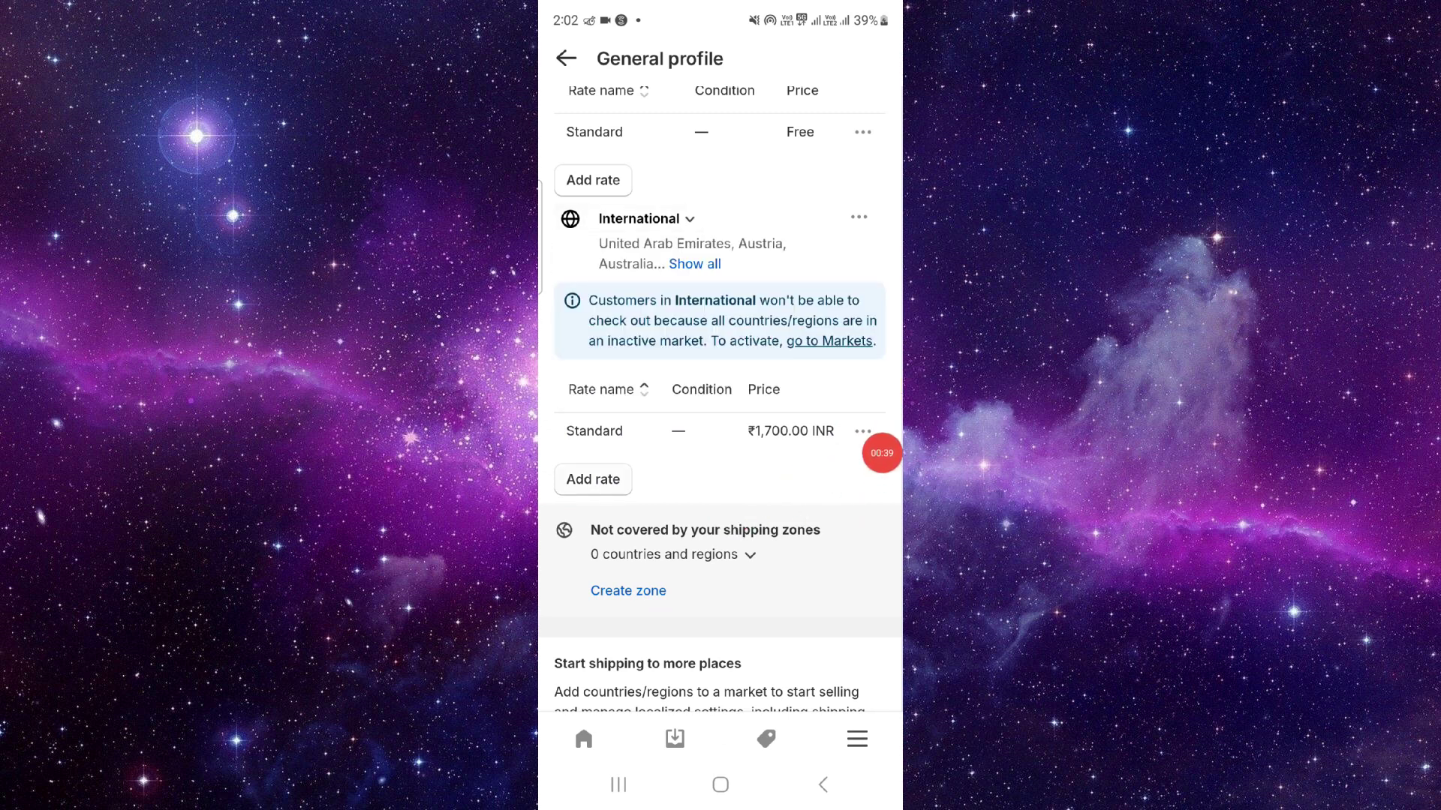
# Return to the blank Add rate form through Recents and close it
pyautogui.click(619, 785)
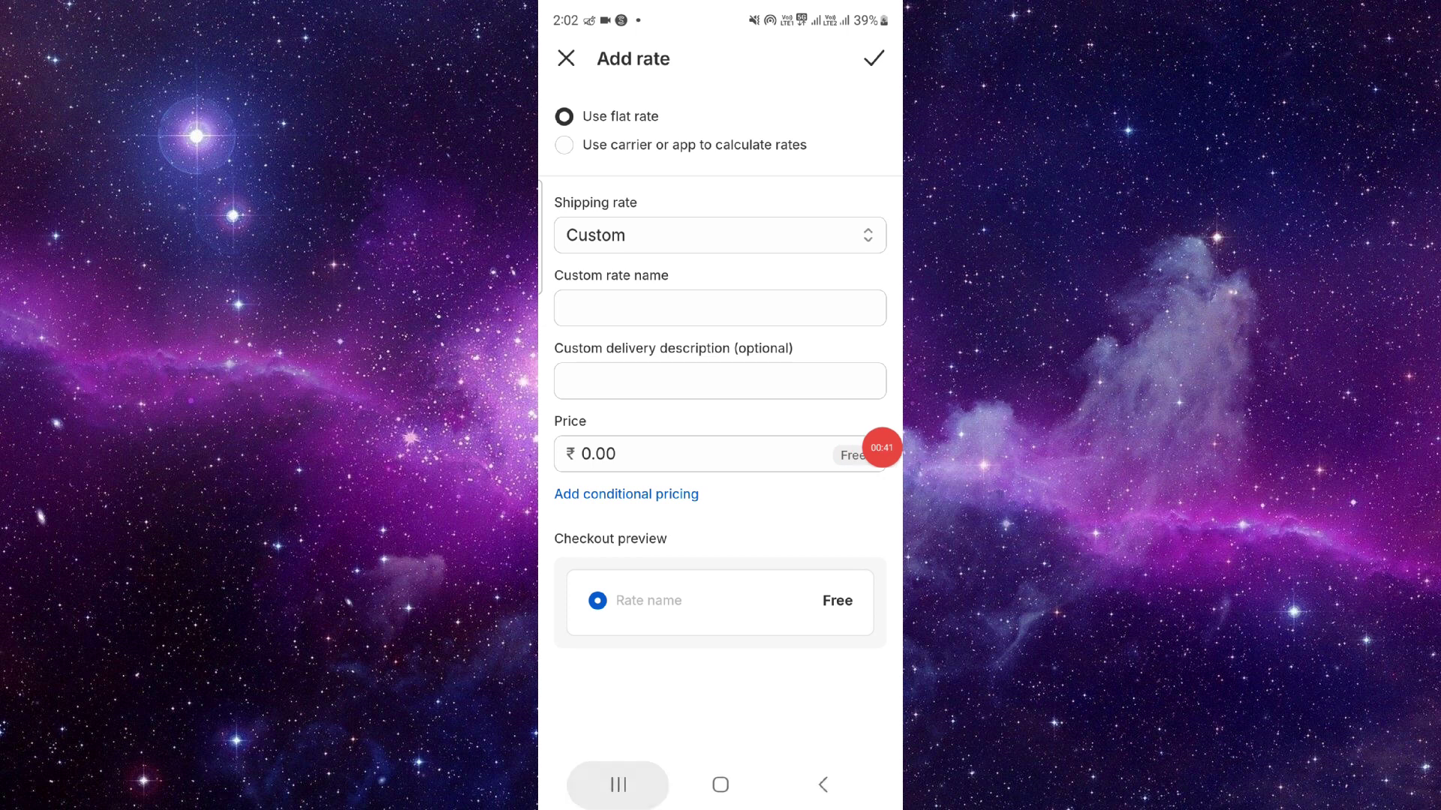
pyautogui.click(720, 360)
pyautogui.click(571, 65)
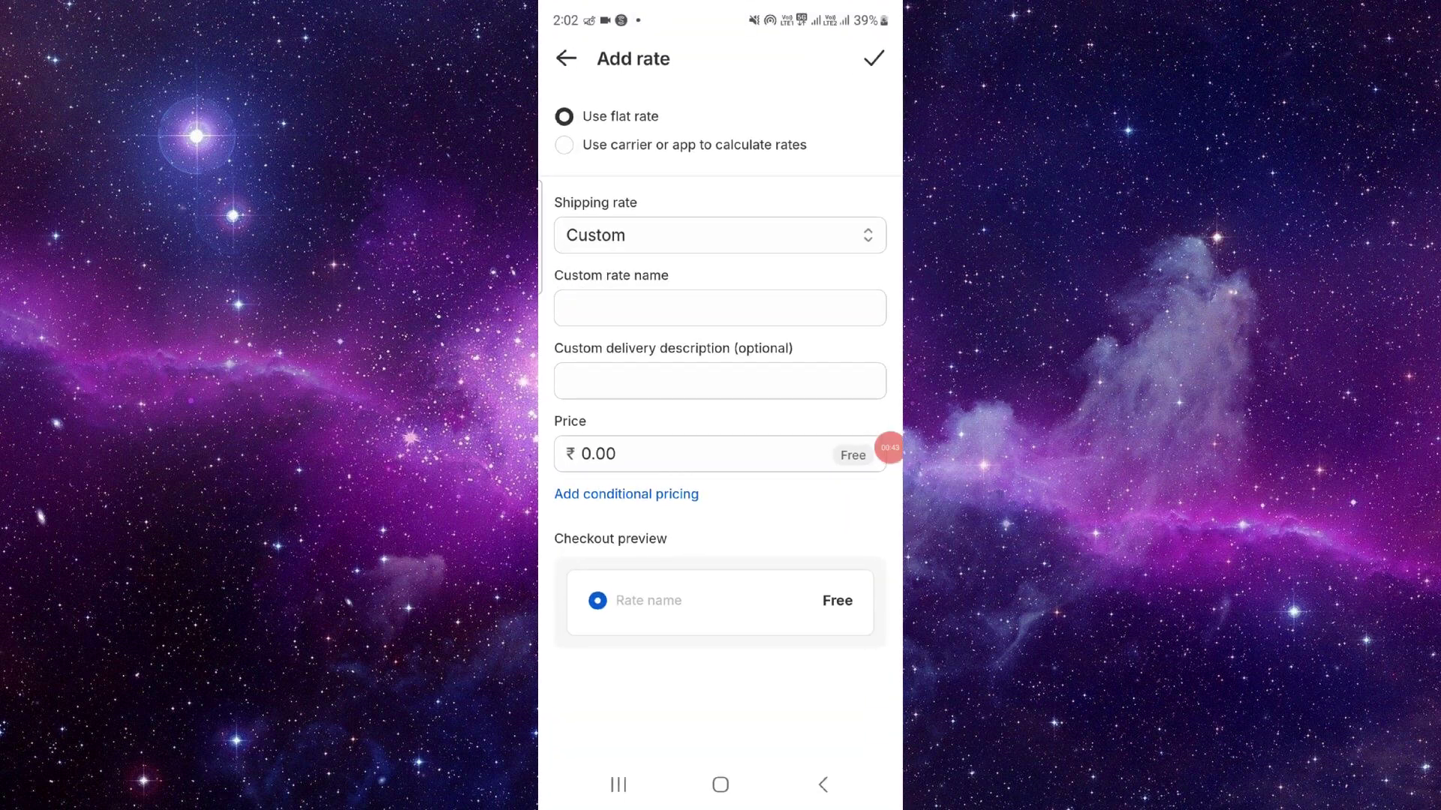
# Clear all background apps from Recents, leaving the home screen showing
pyautogui.click(618, 785)
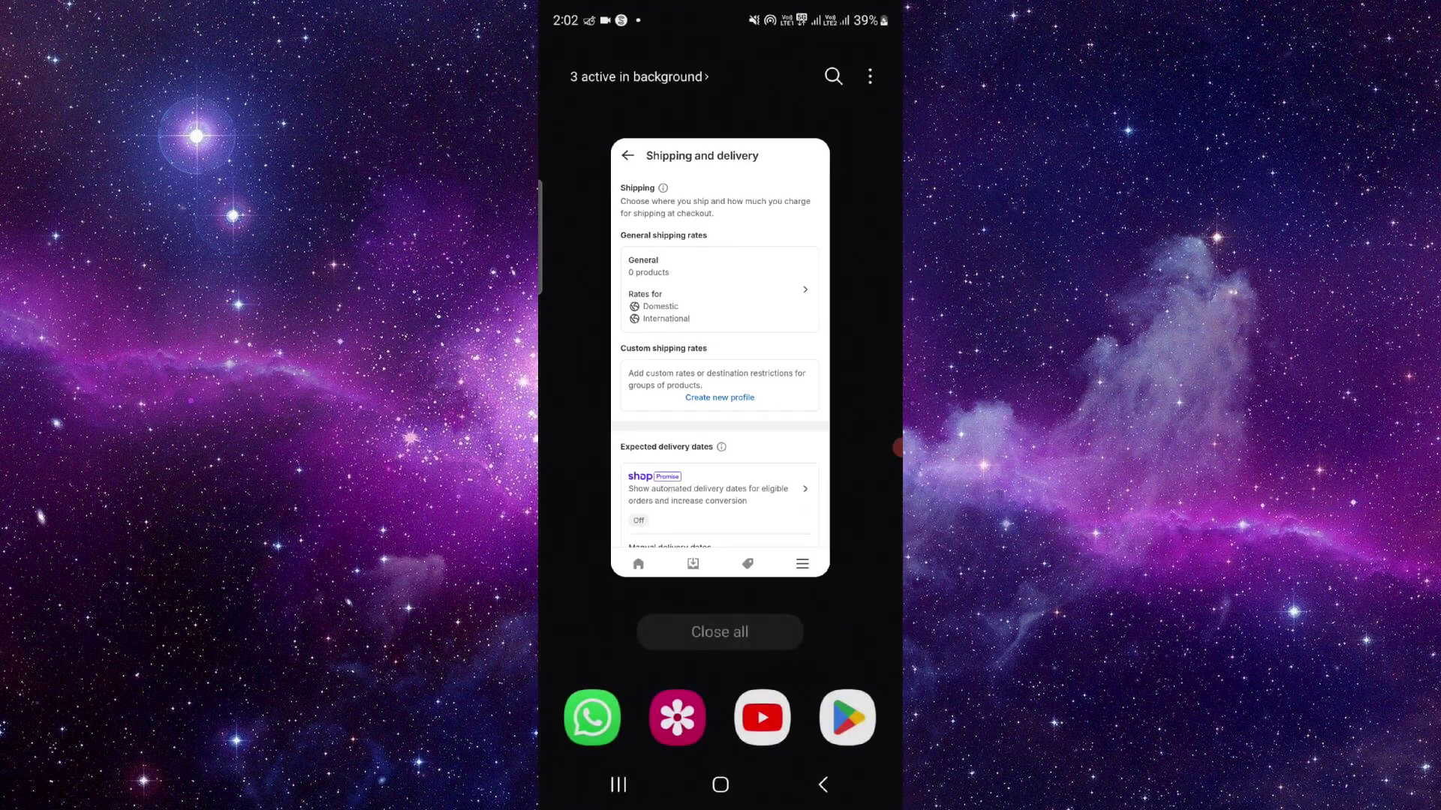
pyautogui.click(722, 631)
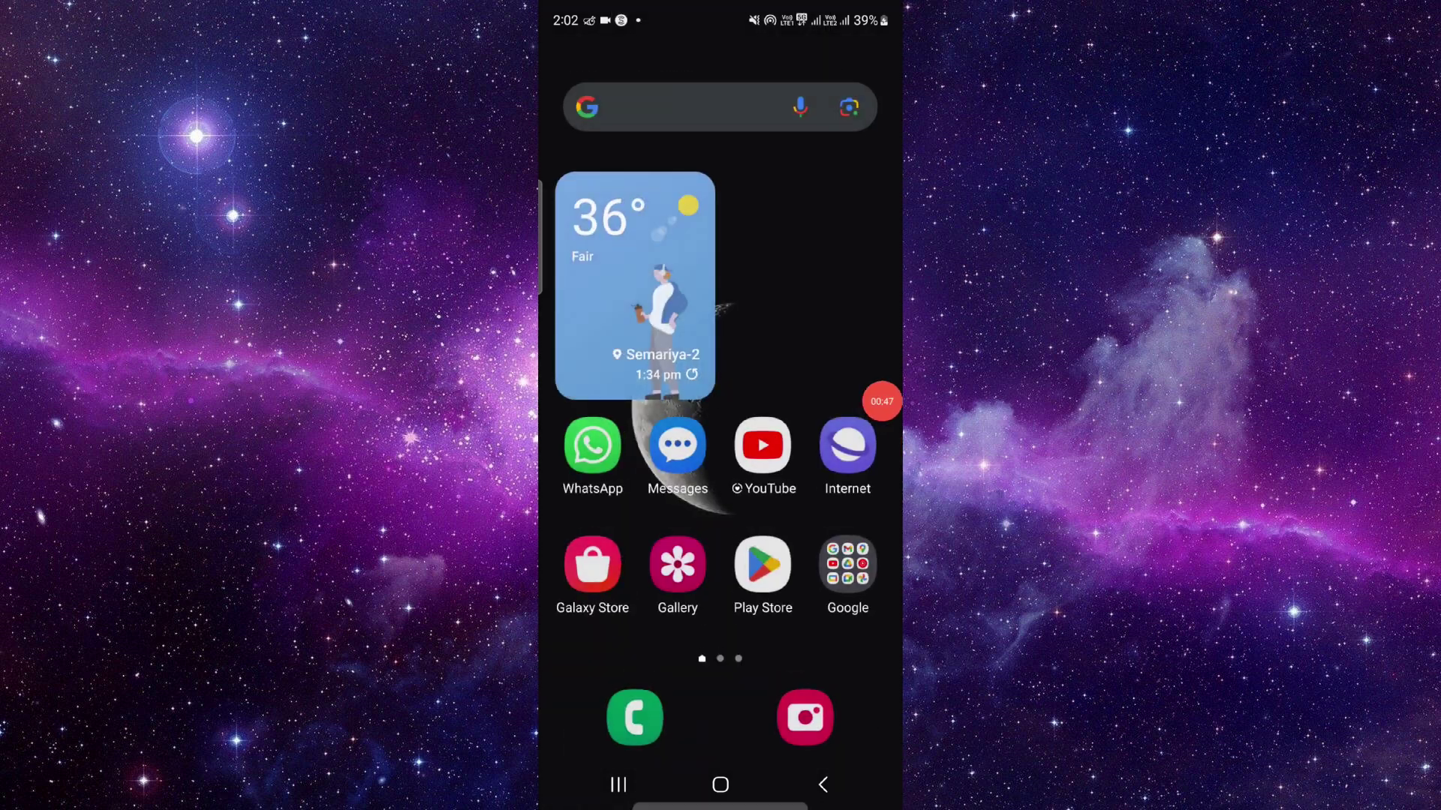